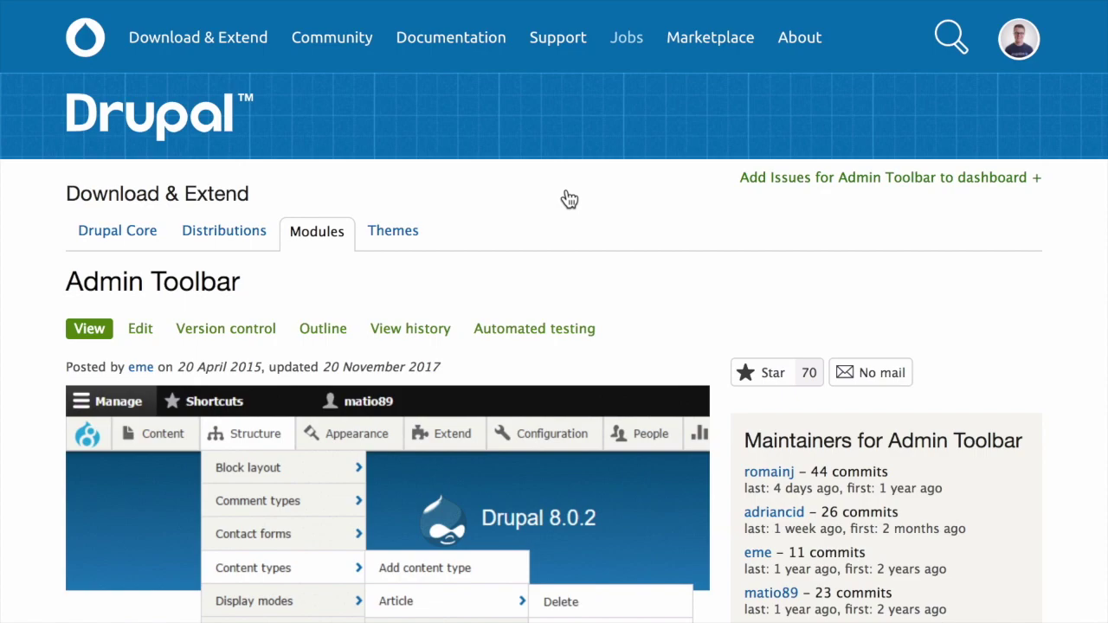
Step: Copy the link address of the Admin Toolbar 8.x-1.21 tar.gz download
{"action": "scroll", "coordinate": [570, 200], "scroll_direction": "down", "scroll_amount": 3}
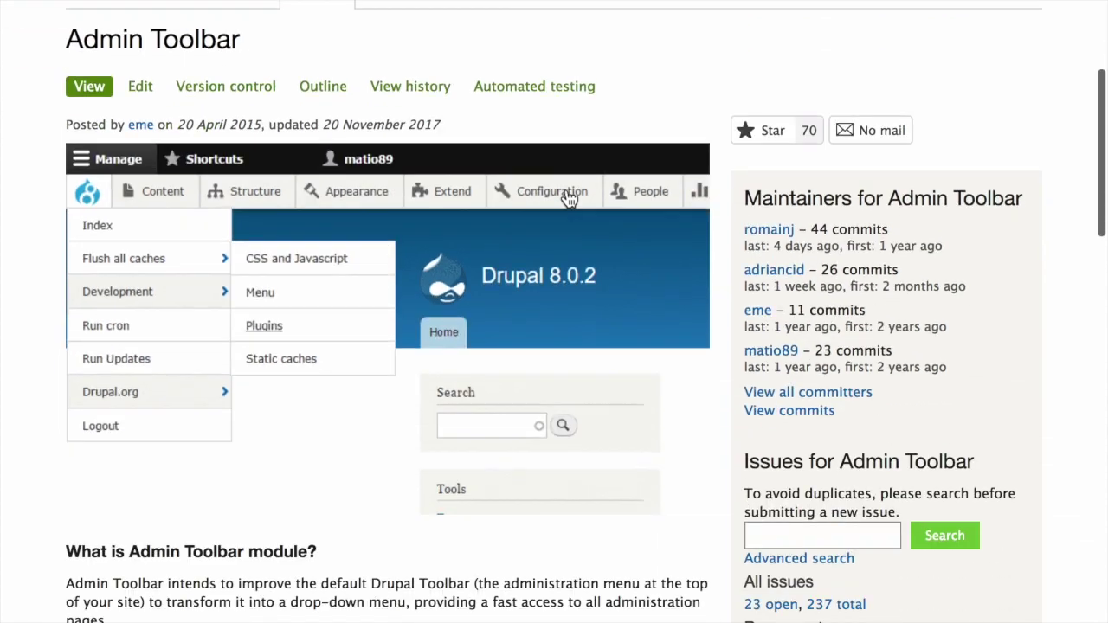
{"action": "scroll", "coordinate": [569, 200], "scroll_direction": "down", "scroll_amount": 3}
{"action": "scroll", "coordinate": [570, 200], "scroll_direction": "down", "scroll_amount": 6}
{"action": "scroll", "coordinate": [569, 193], "scroll_direction": "down", "scroll_amount": 4}
{"action": "scroll", "coordinate": [568, 199], "scroll_direction": "down", "scroll_amount": 2}
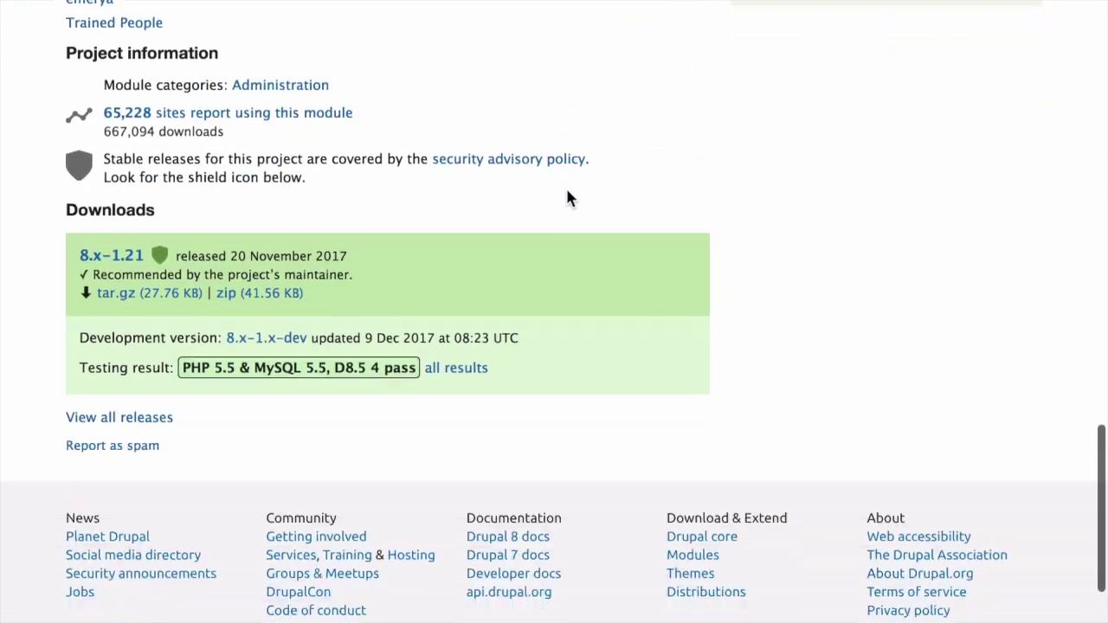
{"action": "scroll", "coordinate": [569, 199], "scroll_direction": "down", "scroll_amount": 1}
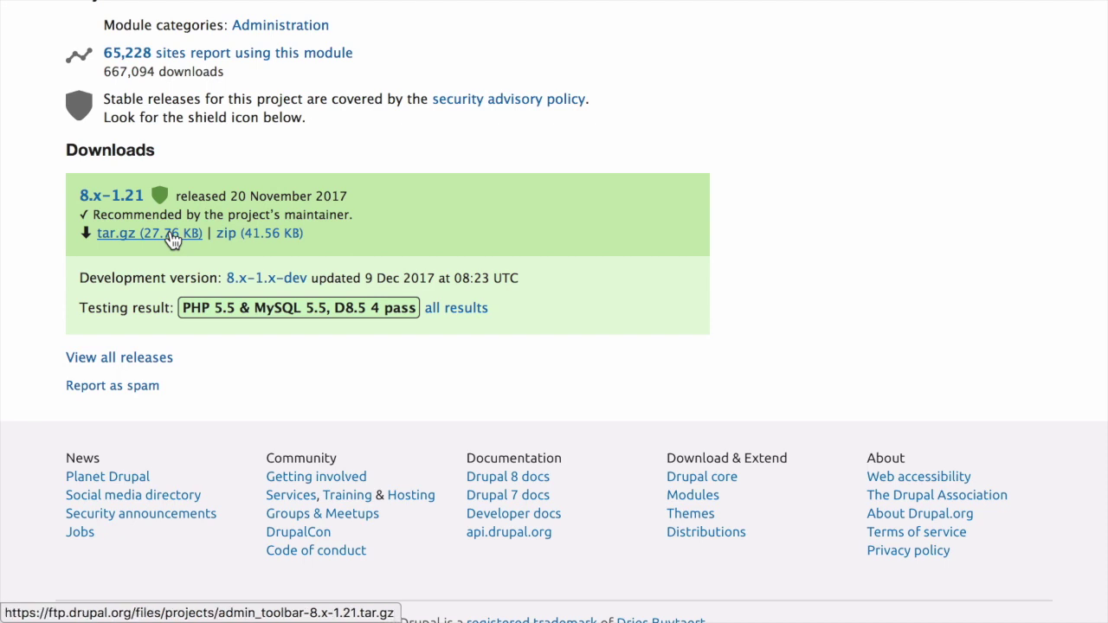
{"action": "right_click", "coordinate": [171, 239]}
{"action": "left_click", "coordinate": [221, 291]}
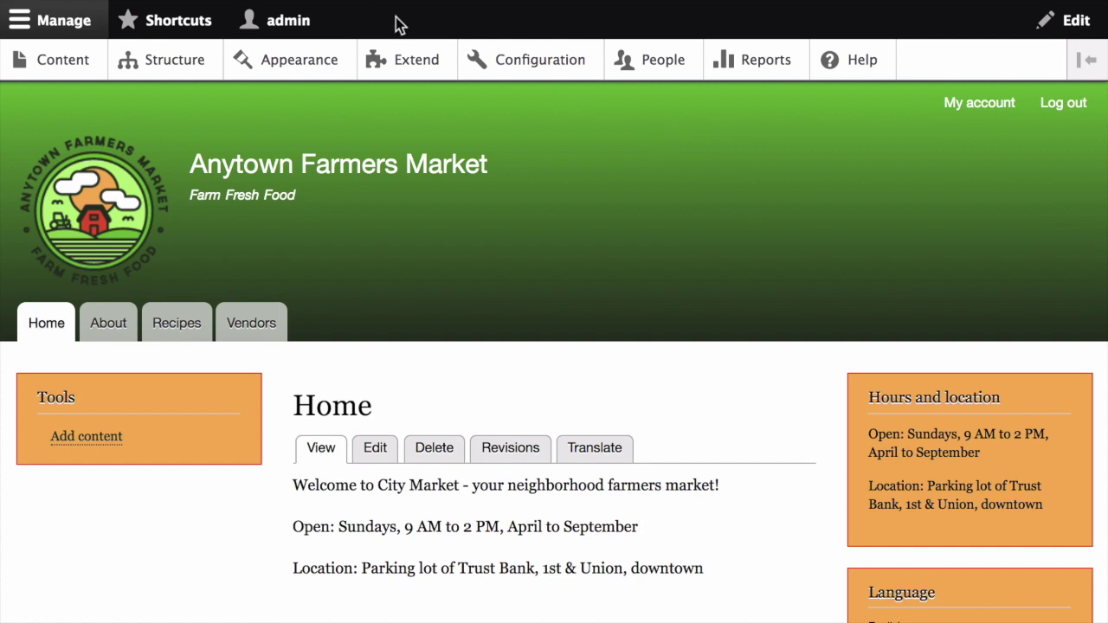
Step: Enter the admin_toolbar-8.x-1.21.tar.gz address as the install URL on the Extend page's Install new module form
{"action": "left_click", "coordinate": [420, 70]}
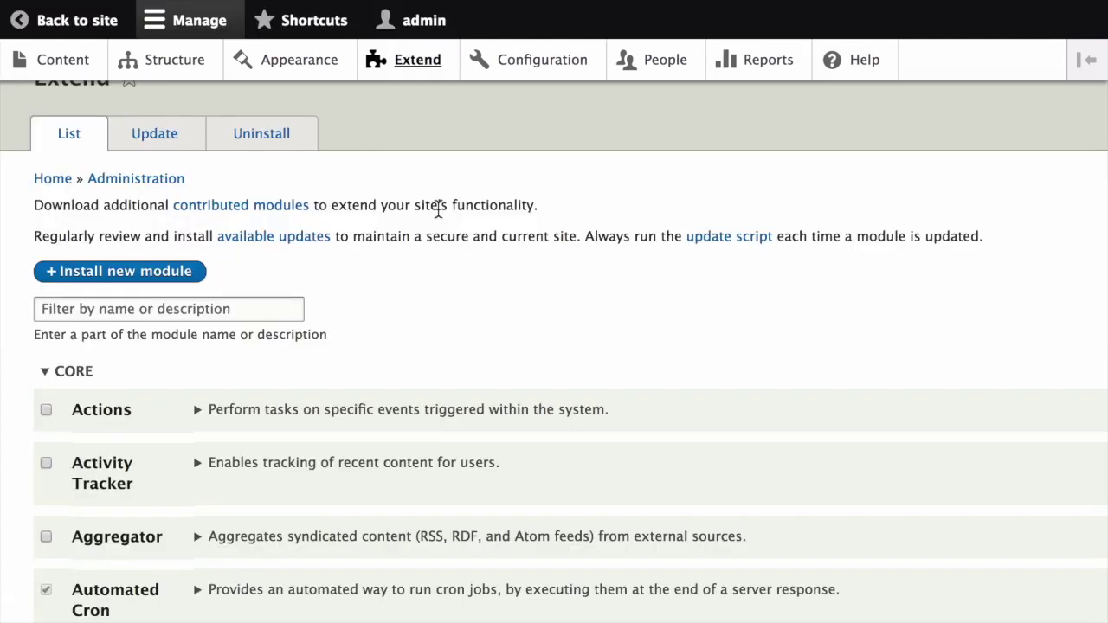
{"action": "left_click", "coordinate": [173, 273]}
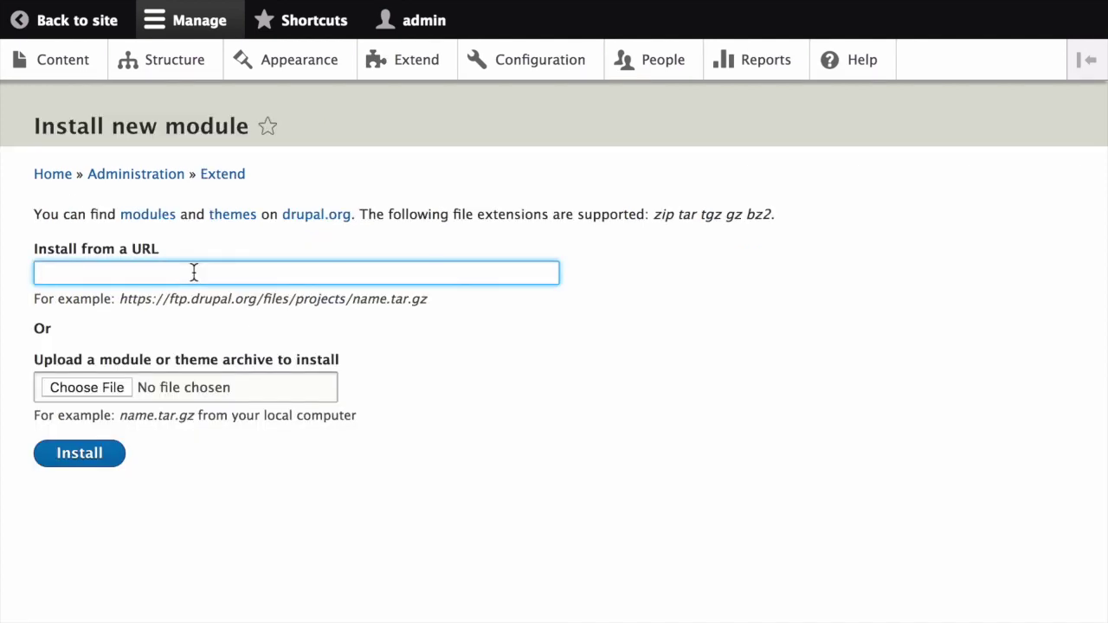
{"action": "type", "text": "https://ftp.drupal.org/files/projects/admin_toolbar-8.x-1.21.tar.gz"}
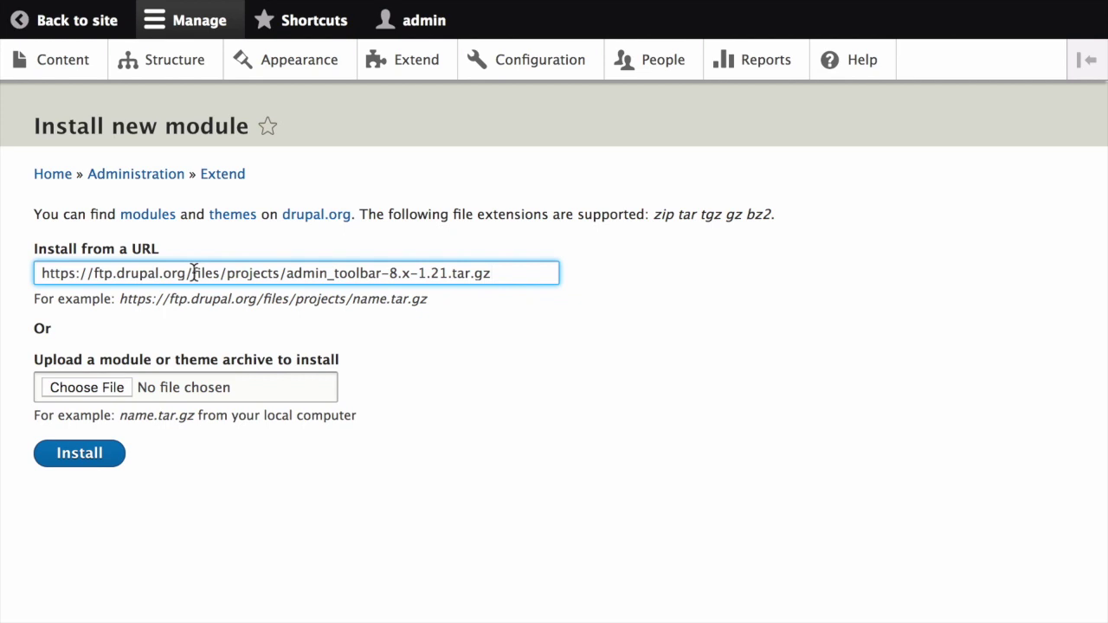
Step: Install the Admin Toolbar package from the entered tar.gz address
{"action": "left_click", "coordinate": [106, 456]}
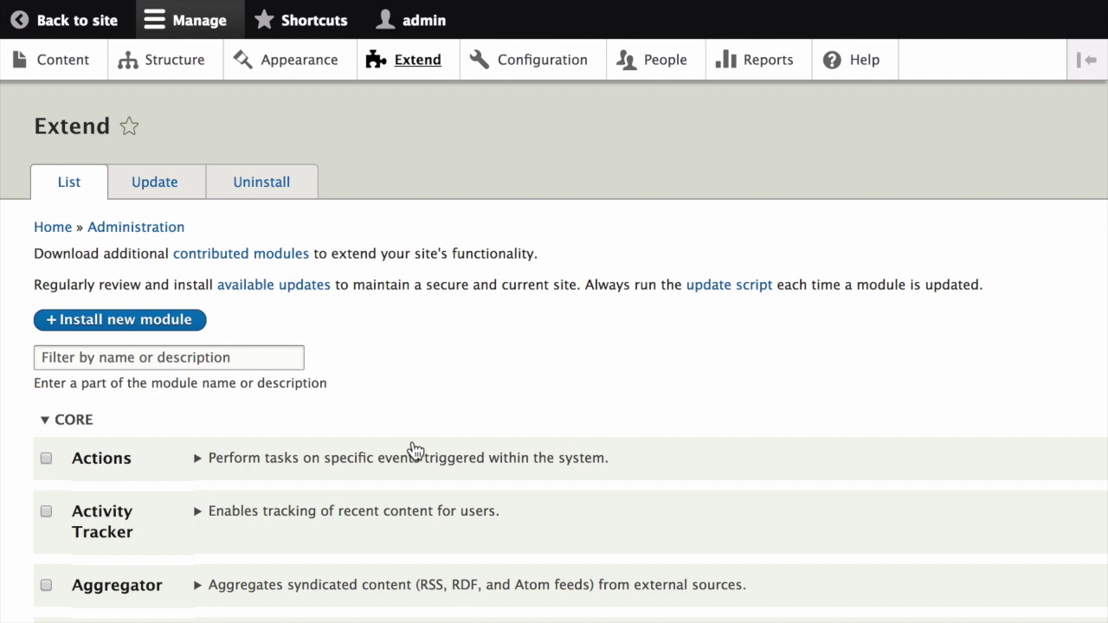
Step: Enable the checked Admin Toolbar module from the bottom of the Extend list
{"action": "scroll", "coordinate": [374, 355], "scroll_direction": "down", "scroll_amount": 1}
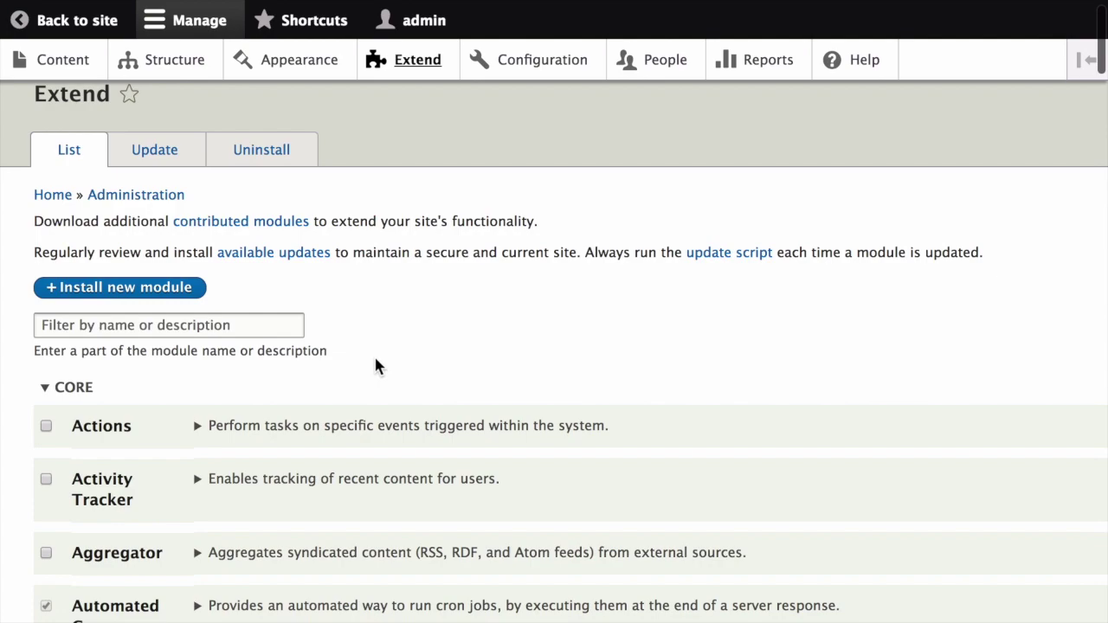
{"action": "scroll", "coordinate": [375, 362], "scroll_direction": "down", "scroll_amount": 1}
{"action": "scroll", "coordinate": [375, 362], "scroll_direction": "down", "scroll_amount": 5}
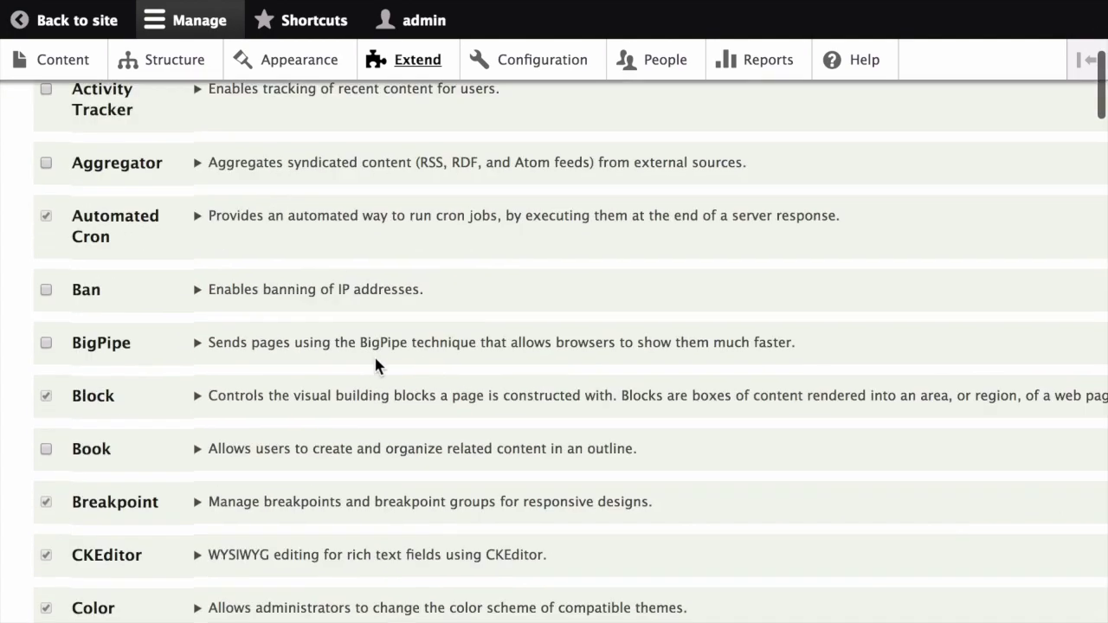
{"action": "scroll", "coordinate": [303, 303], "scroll_direction": "down", "scroll_amount": 15}
{"action": "scroll", "coordinate": [237, 255], "scroll_direction": "down", "scroll_amount": 10}
{"action": "scroll", "coordinate": [237, 255], "scroll_direction": "down", "scroll_amount": 10}
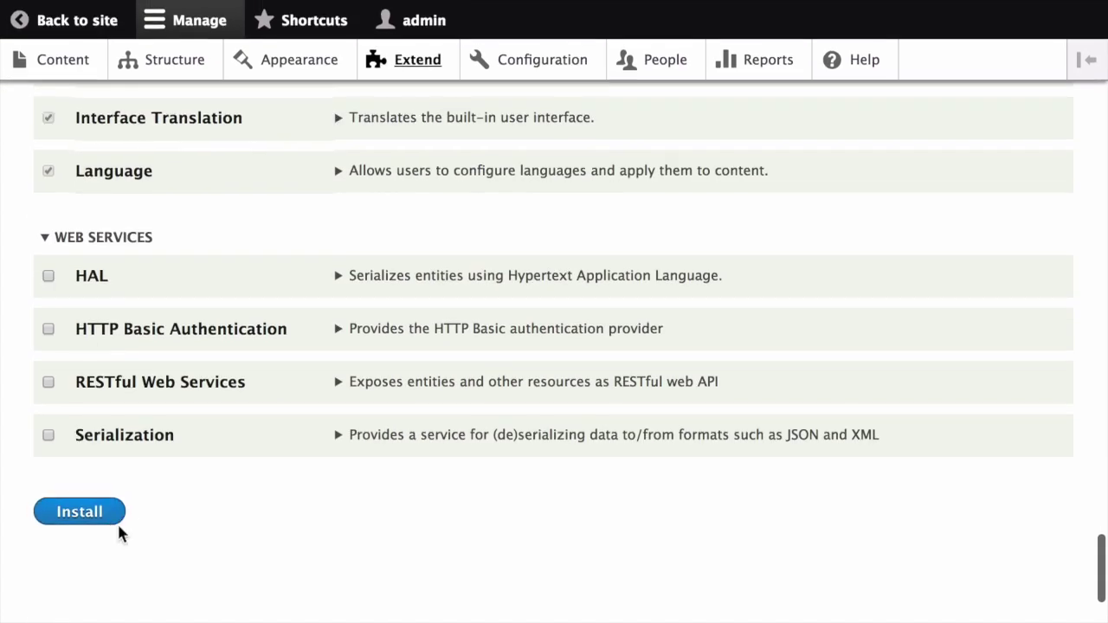
{"action": "left_click", "coordinate": [109, 523]}
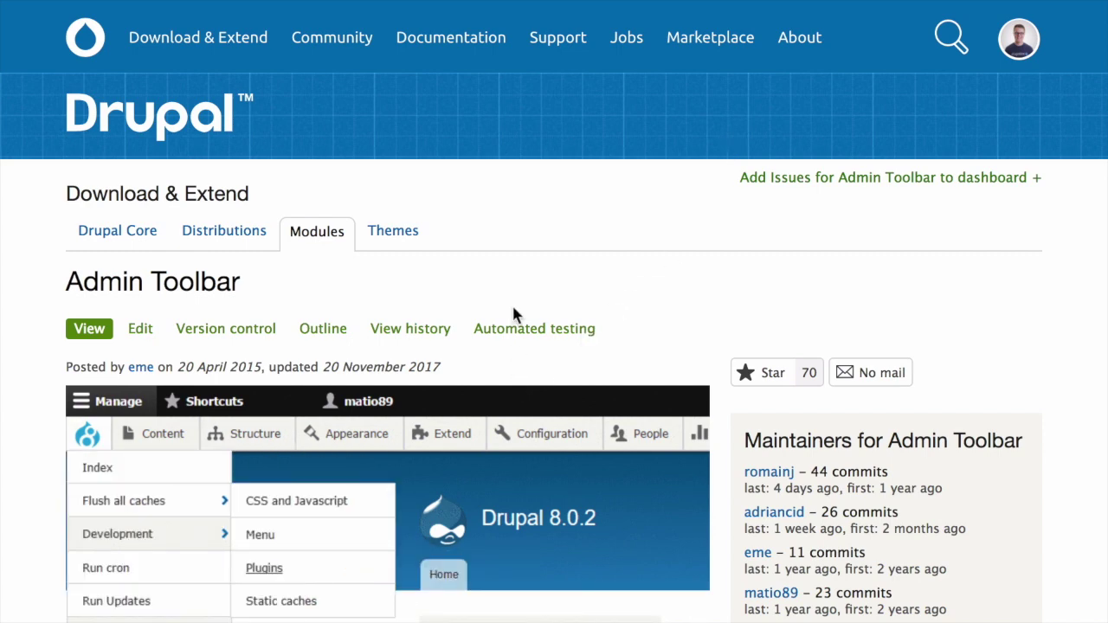
Step: Select the machine name 'admin_toolbar' in the project page's address bar
{"action": "key", "text": "ctrl+l"}
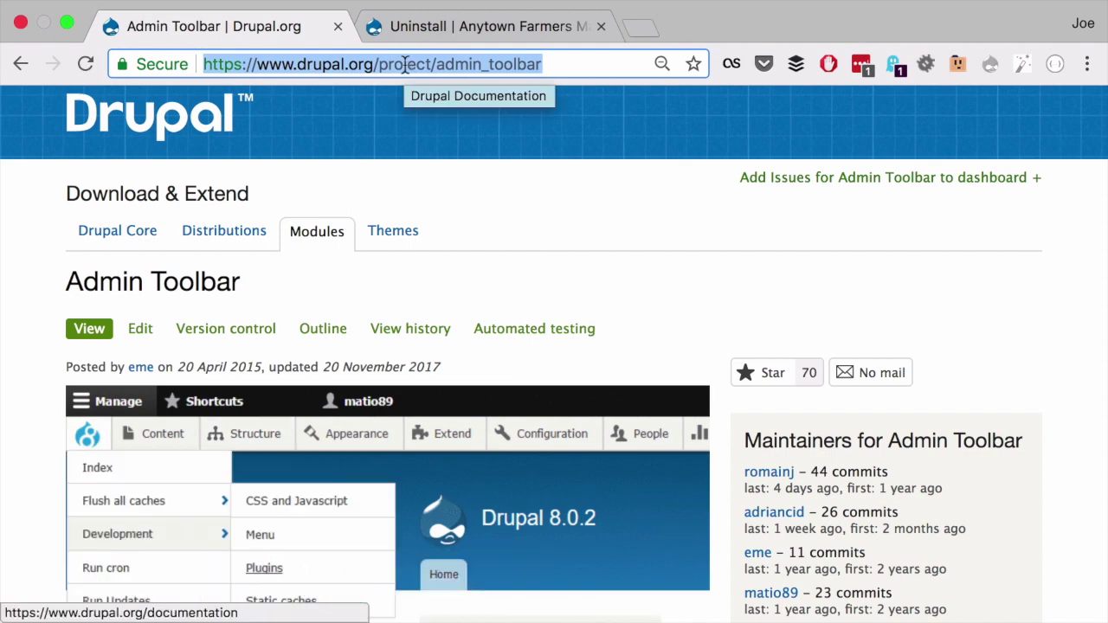
{"action": "left_click", "coordinate": [437, 64]}
{"action": "left_click_drag", "start_coordinate": [437, 64], "coordinate": [542, 64]}
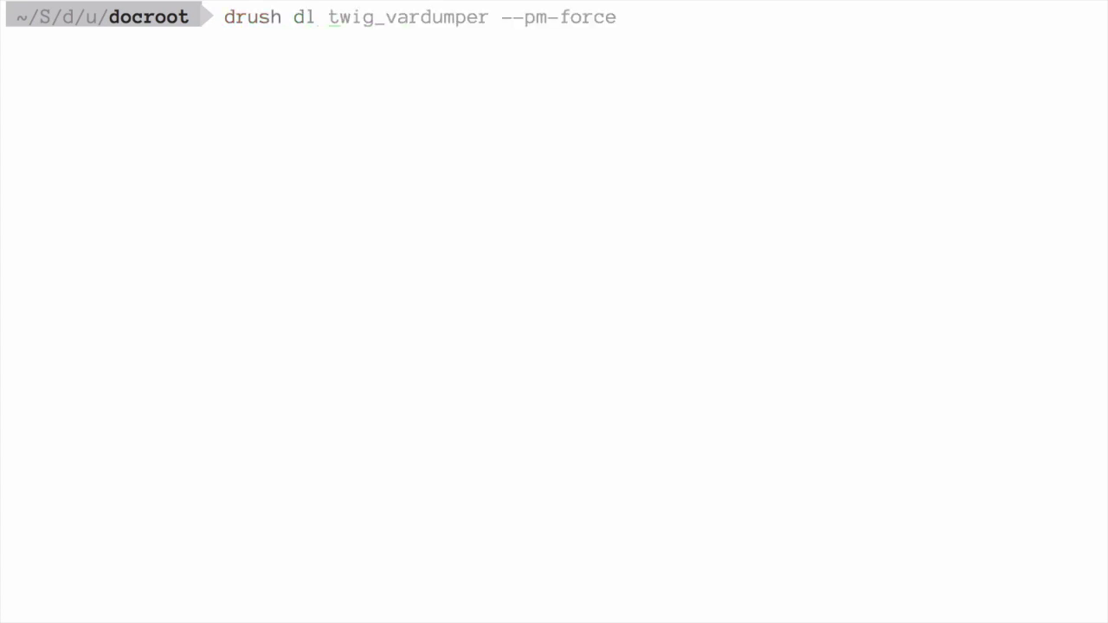
Step: Run 'drush dl admin_toolbar' and 'drush en admin_toolbar', confirming with y
{"action": "type", "text": "admin_toolbar"}
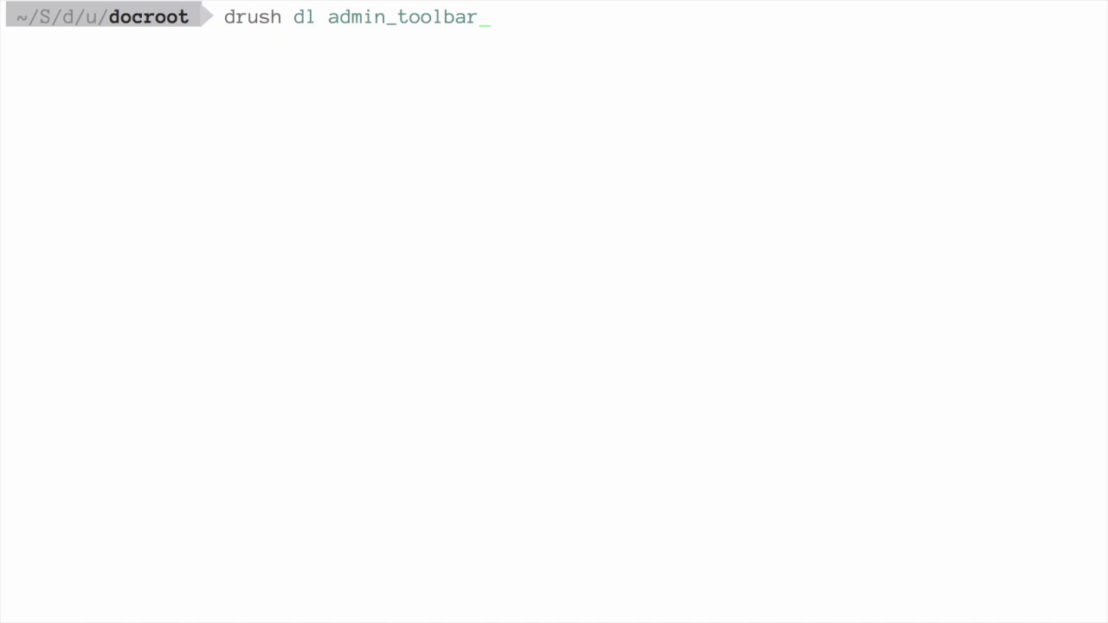
{"action": "key", "text": "Return"}
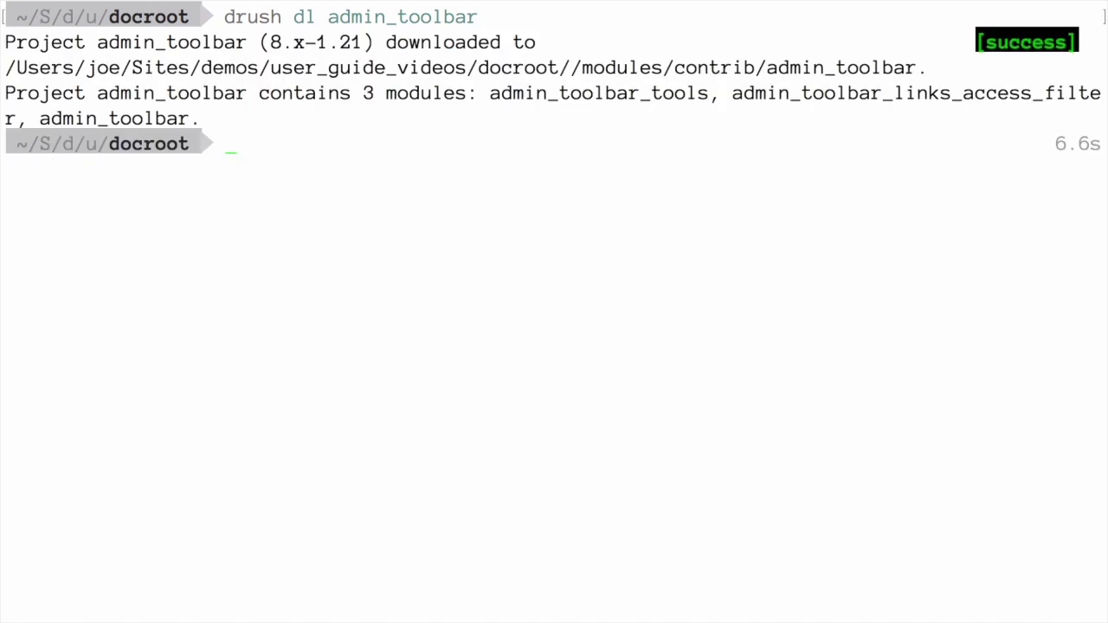
{"action": "type", "text": "drush en admin_toolbar"}
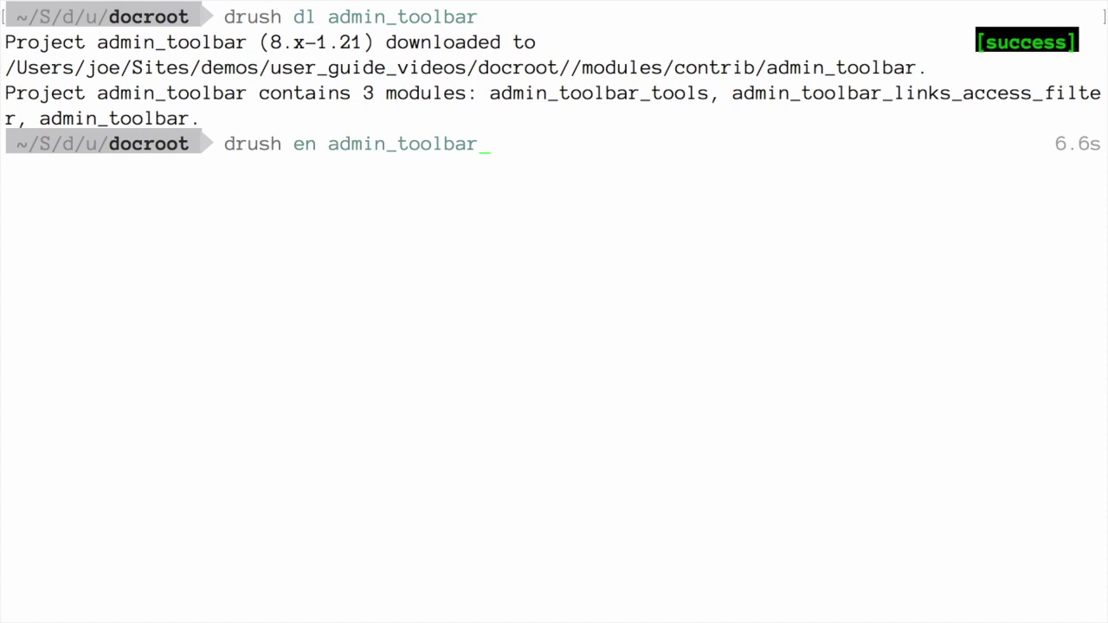
{"action": "key", "text": "Return"}
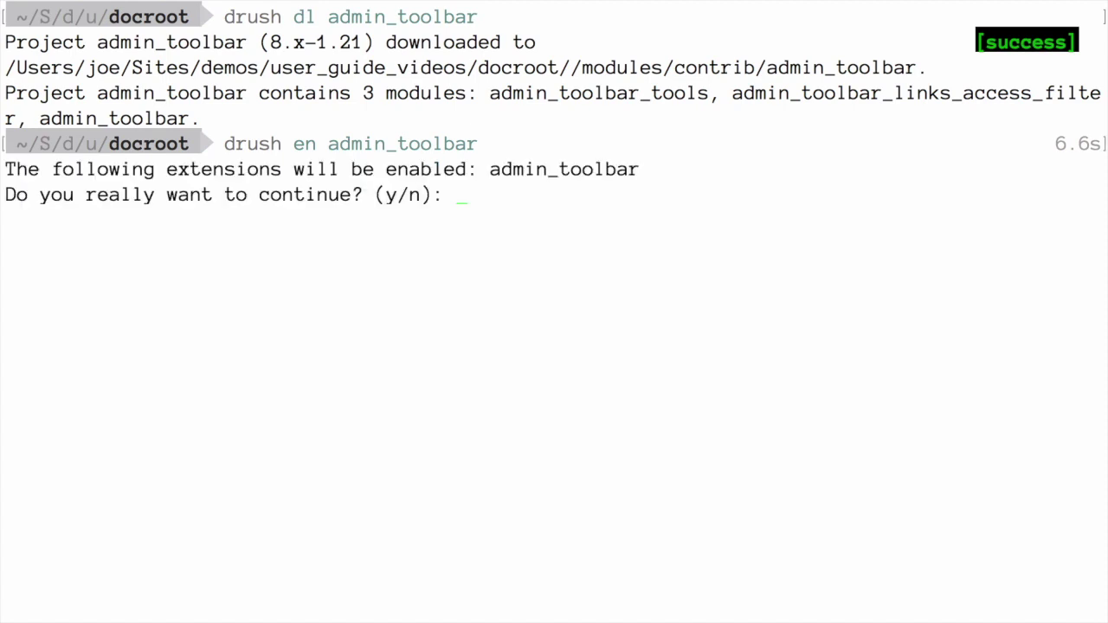
{"action": "type", "text": "y"}
{"action": "key", "text": "Return"}
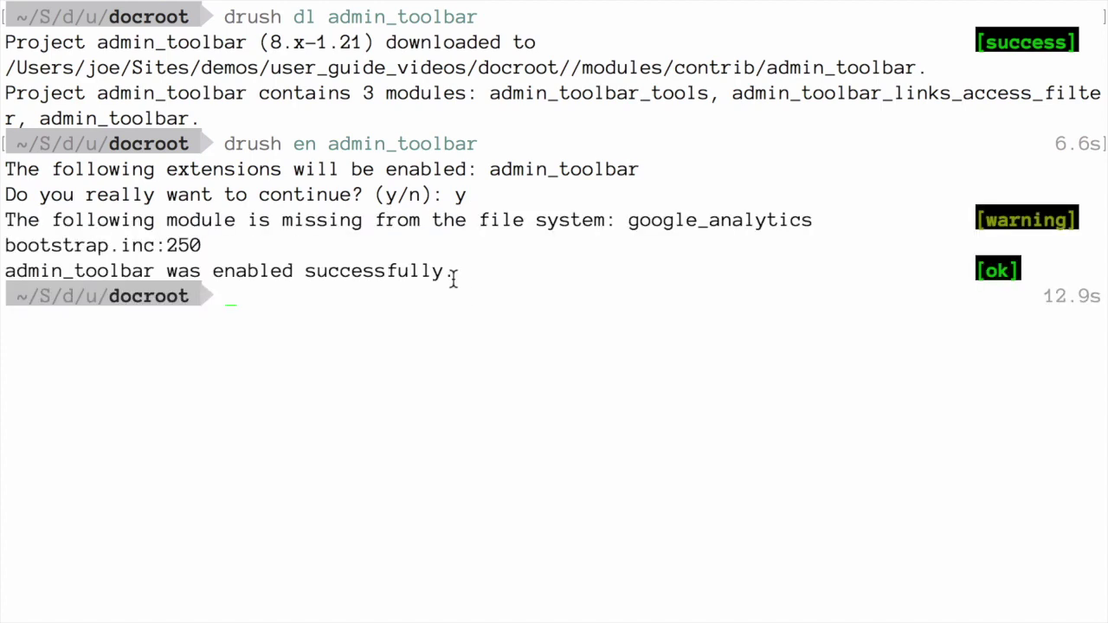